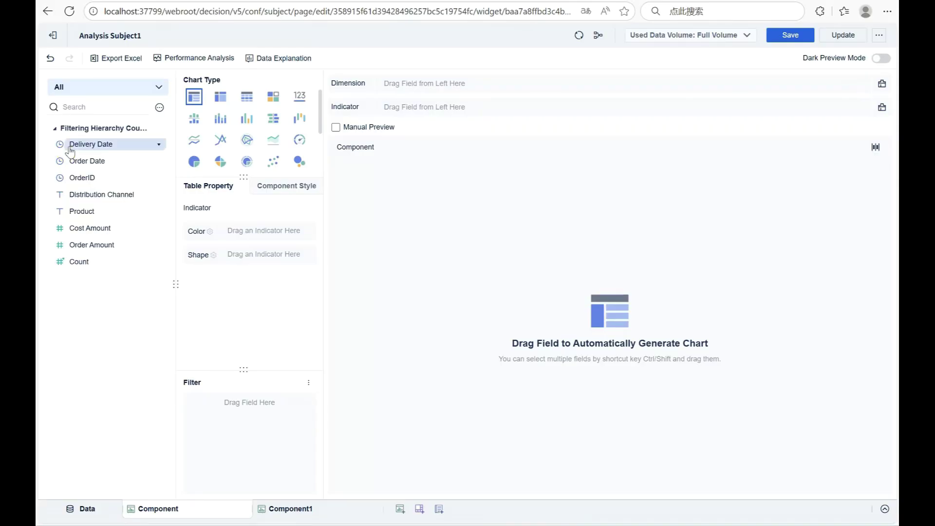
# Step: Build the table with Product as the dimension and Order Amount as the indicator
pyautogui.click(85, 166)
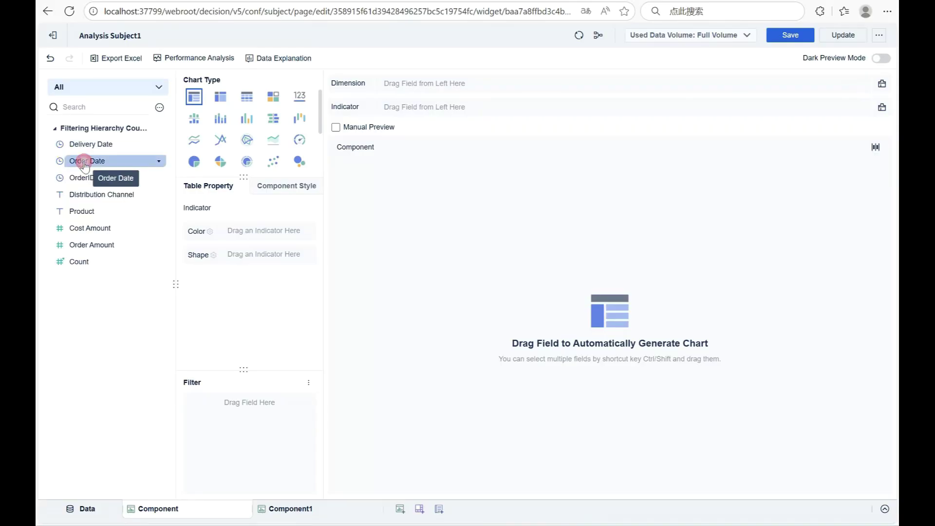
pyautogui.moveTo(83, 211); pyautogui.dragTo(396, 86)
pyautogui.moveTo(86, 253); pyautogui.dragTo(439, 121)
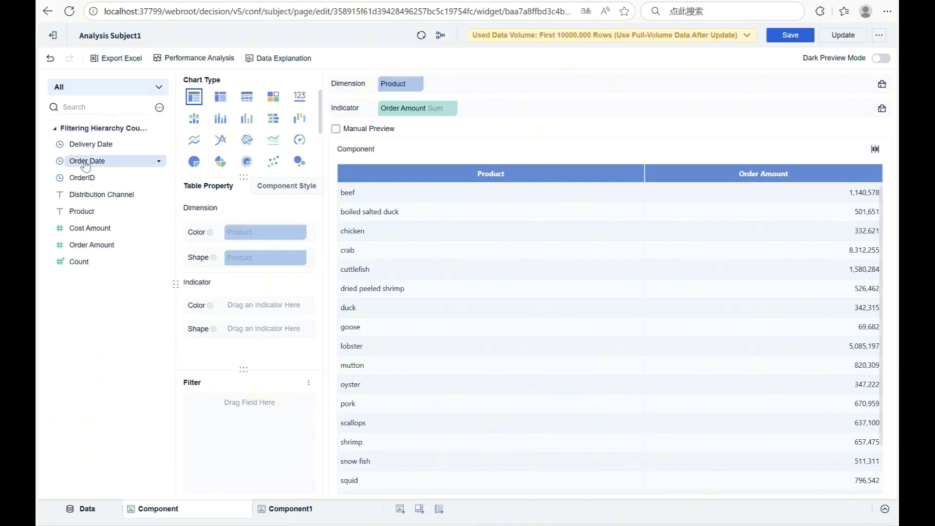
# Step: Add an Order Date filter to the component, grouped by Year-Month-Day, with a time period starting on 2022-04-01
pyautogui.moveTo(68, 167); pyautogui.dragTo(218, 418)
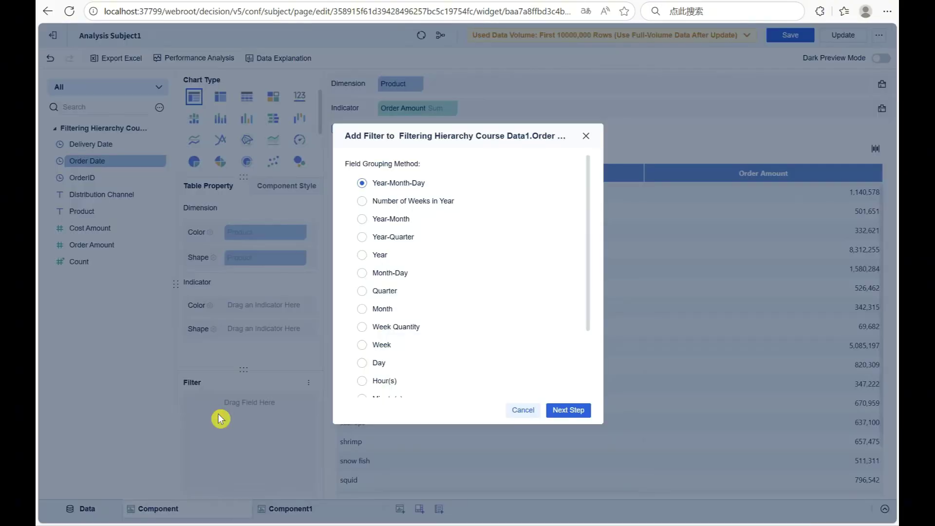
pyautogui.click(568, 410)
pyautogui.click(536, 187)
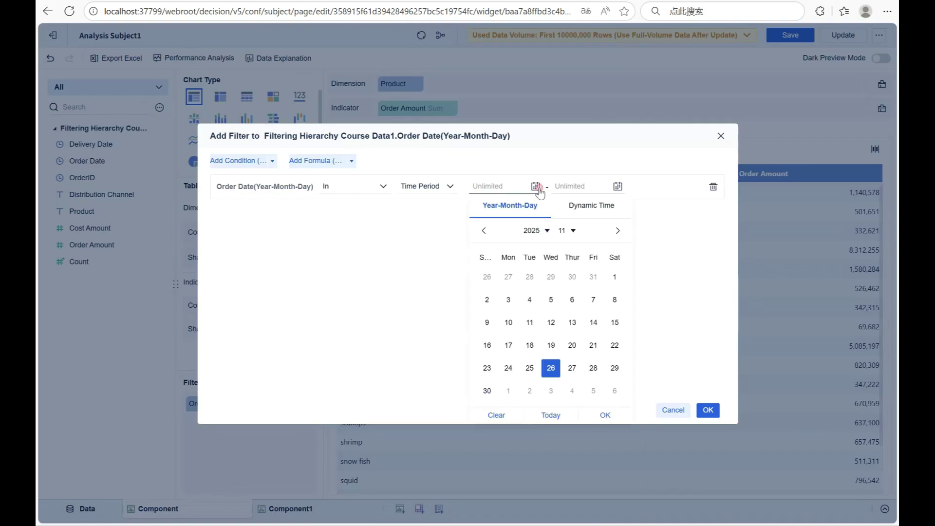
pyautogui.click(538, 230)
pyautogui.click(526, 263)
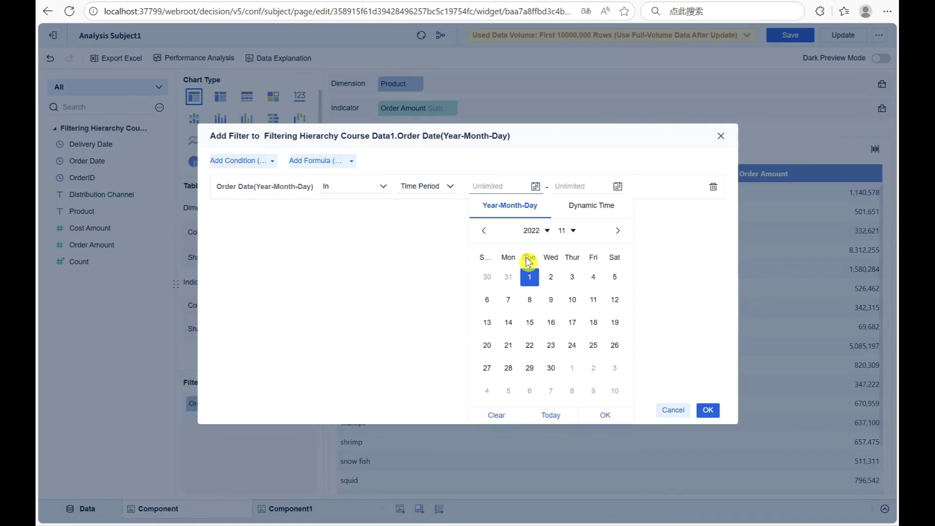
pyautogui.click(573, 231)
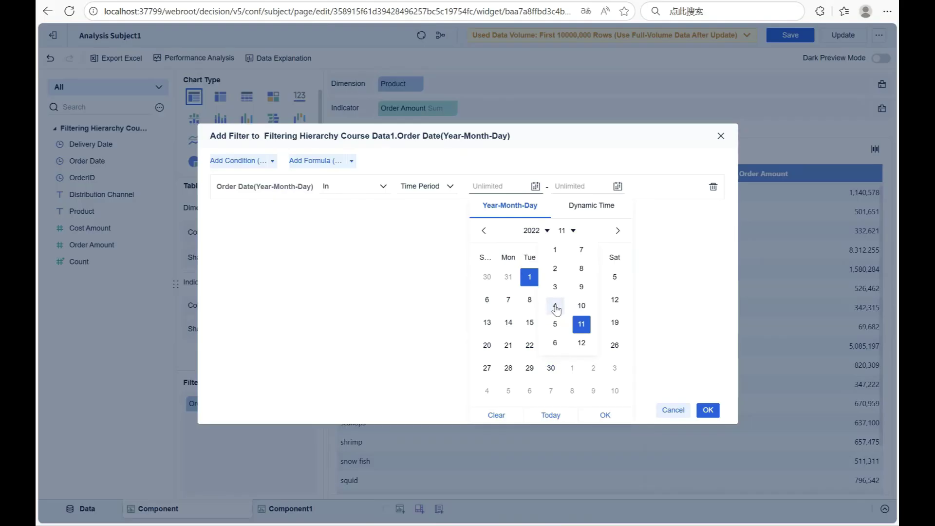
pyautogui.click(555, 306)
pyautogui.click(610, 418)
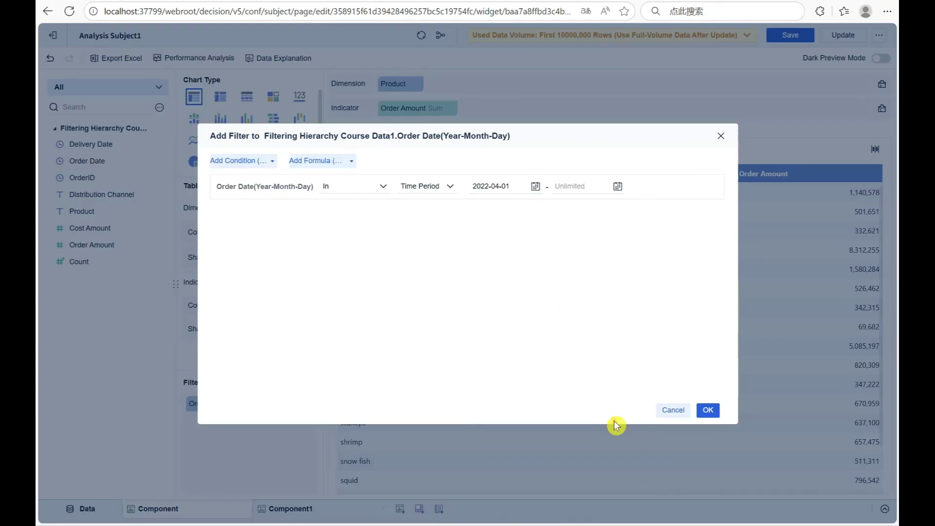
# Step: Set the end of the Order Date filter's time period to 2022-06-01 and apply the filter
pyautogui.click(616, 187)
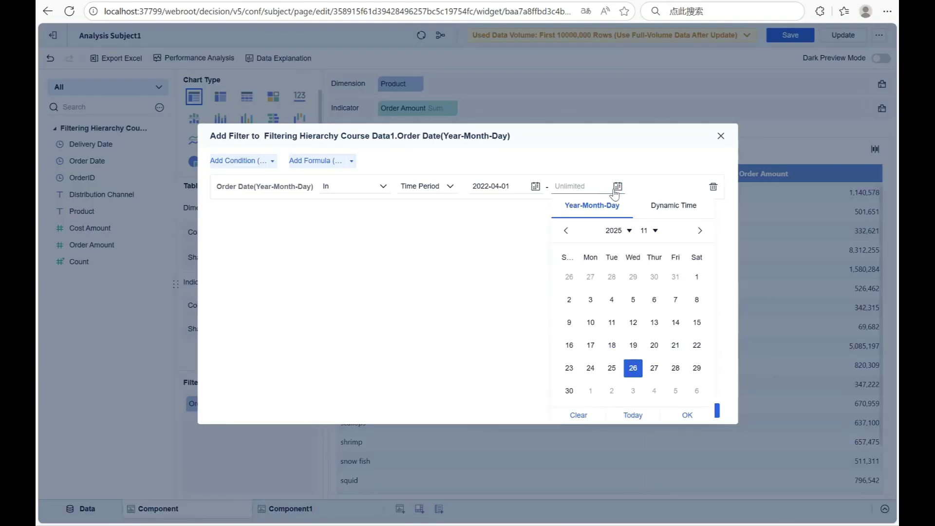
pyautogui.click(629, 232)
pyautogui.click(608, 249)
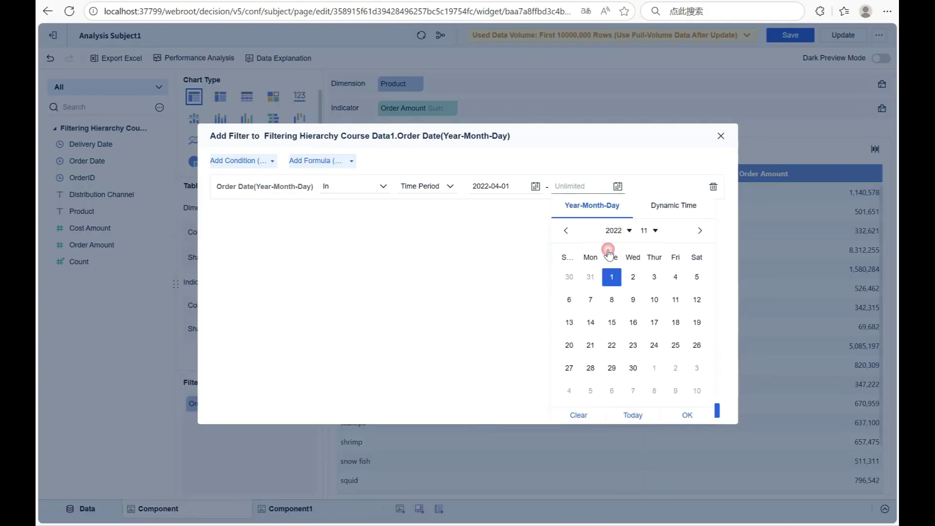
pyautogui.click(655, 231)
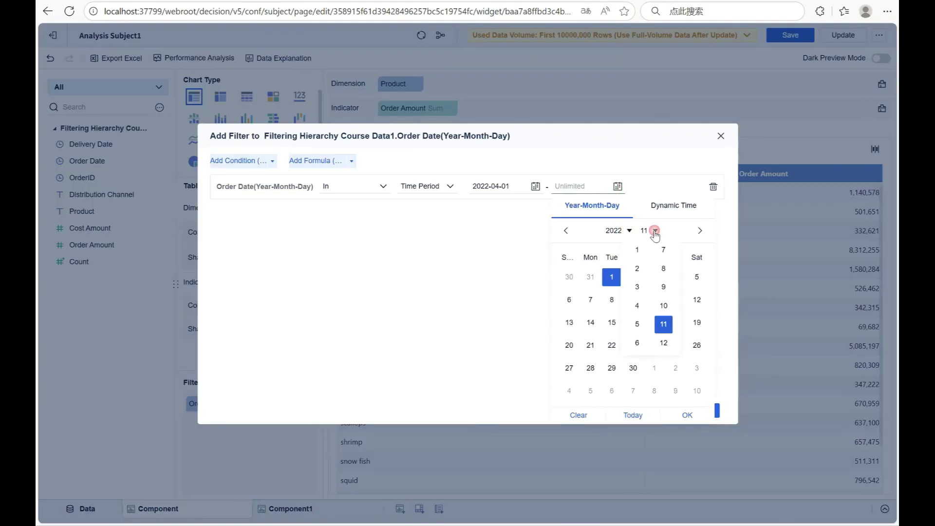
pyautogui.click(638, 343)
pyautogui.click(687, 415)
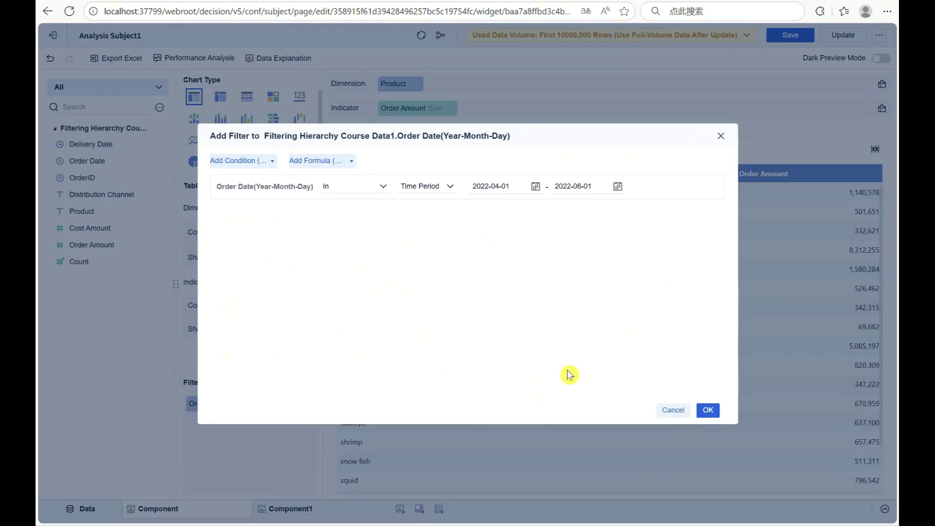
pyautogui.click(709, 410)
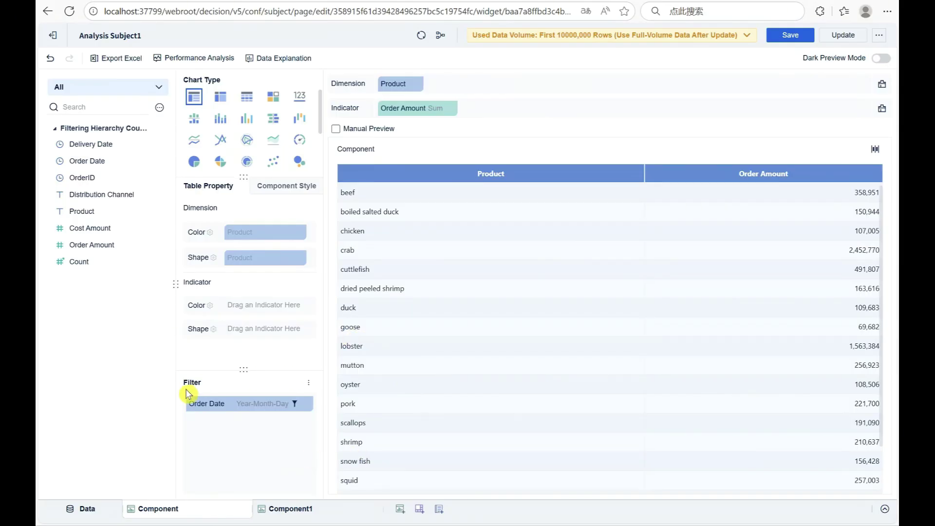
# Step: Add a Detailed Value filter on Order Amount that keeps values of at least 1000
pyautogui.moveTo(92, 245); pyautogui.dragTo(236, 418)
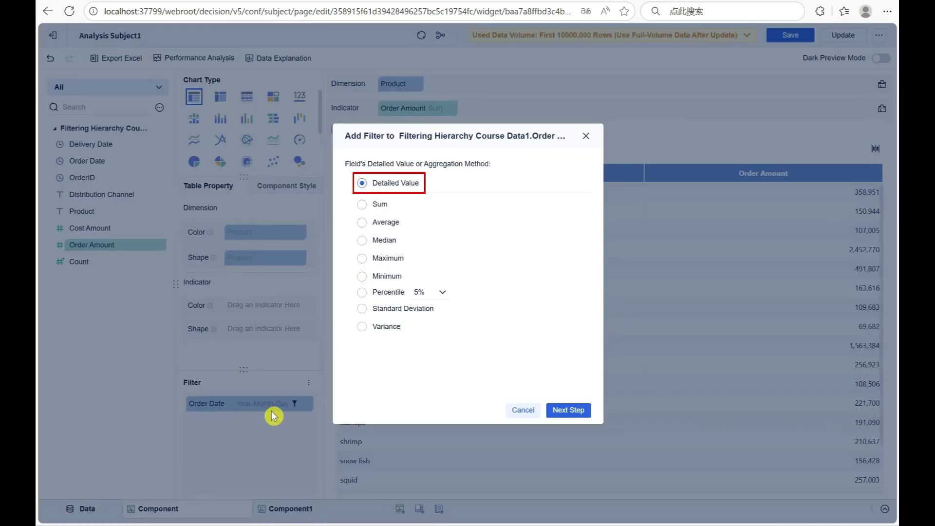
pyautogui.click(354, 196)
pyautogui.click(587, 410)
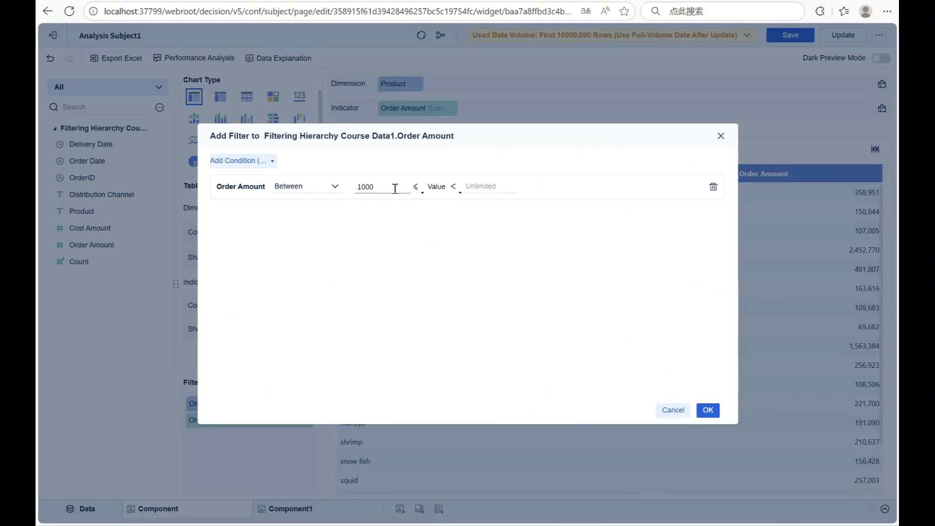
pyautogui.click(707, 410)
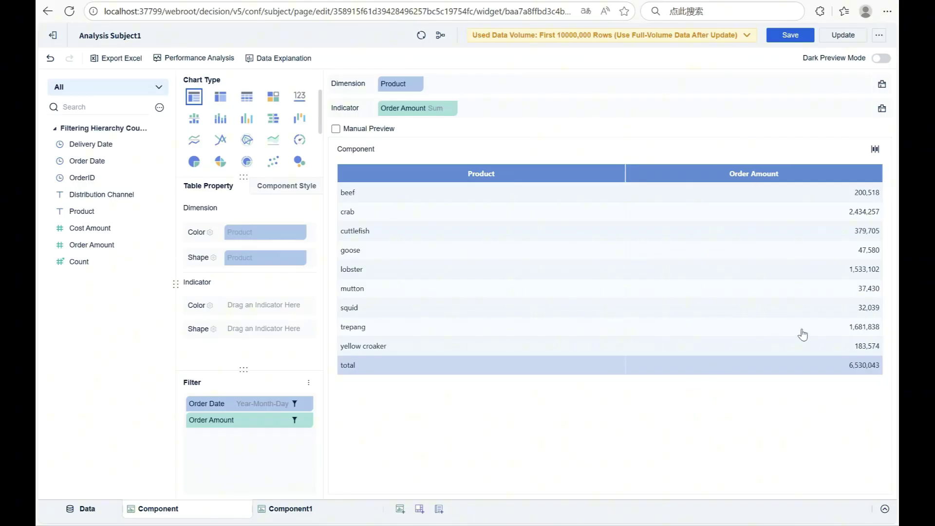
# Step: View the unfiltered table in Component1 for comparison and return to Component
pyautogui.click(314, 511)
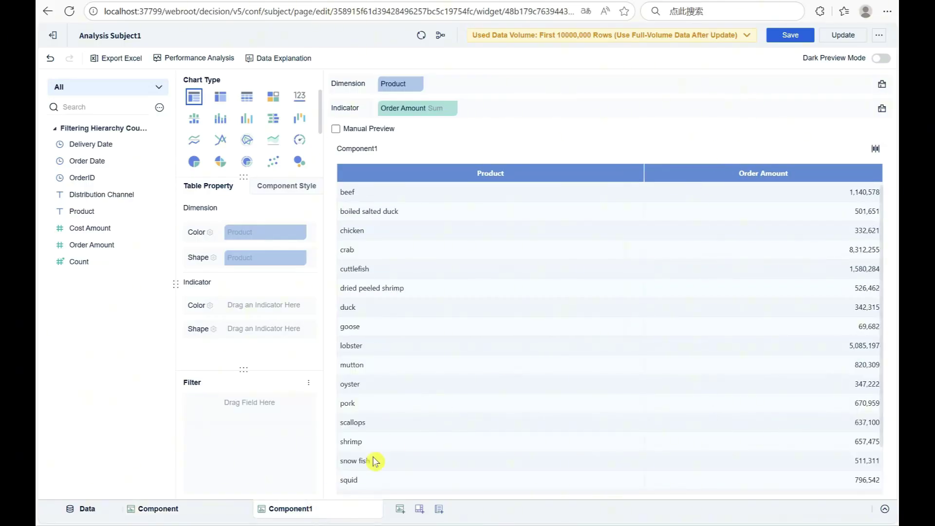
pyautogui.click(200, 509)
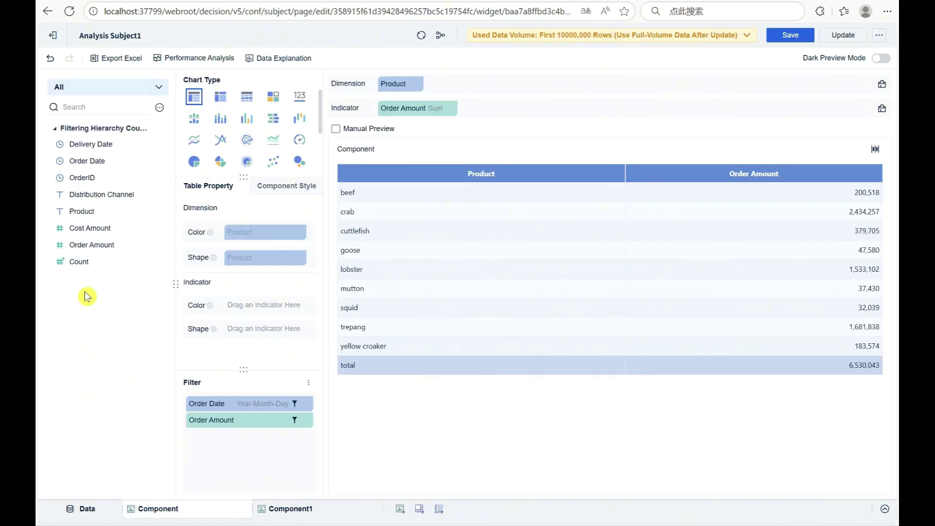
# Step: Add a second Order Amount filter, aggregated by Sum, that keeps values of at least 250000
pyautogui.moveTo(70, 248); pyautogui.dragTo(214, 435)
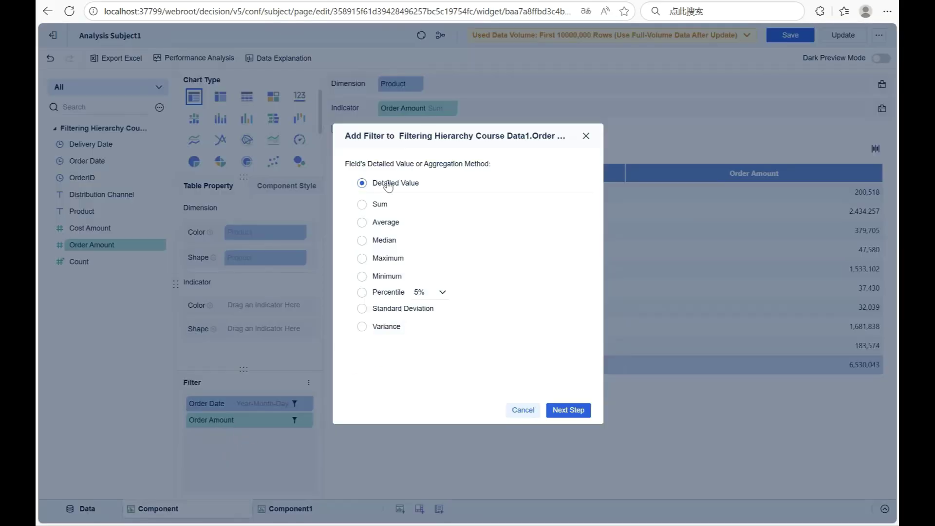
pyautogui.click(366, 208)
pyautogui.click(565, 412)
pyautogui.click(396, 187)
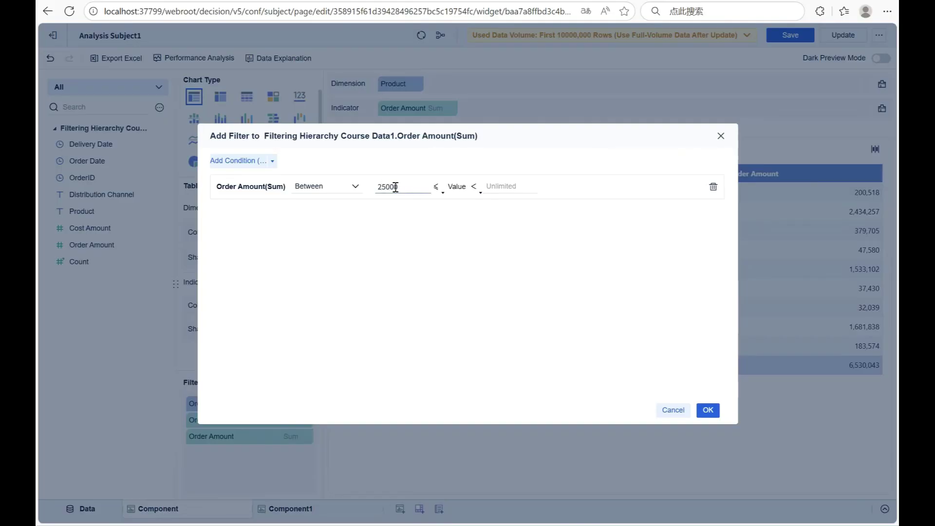
pyautogui.click(709, 411)
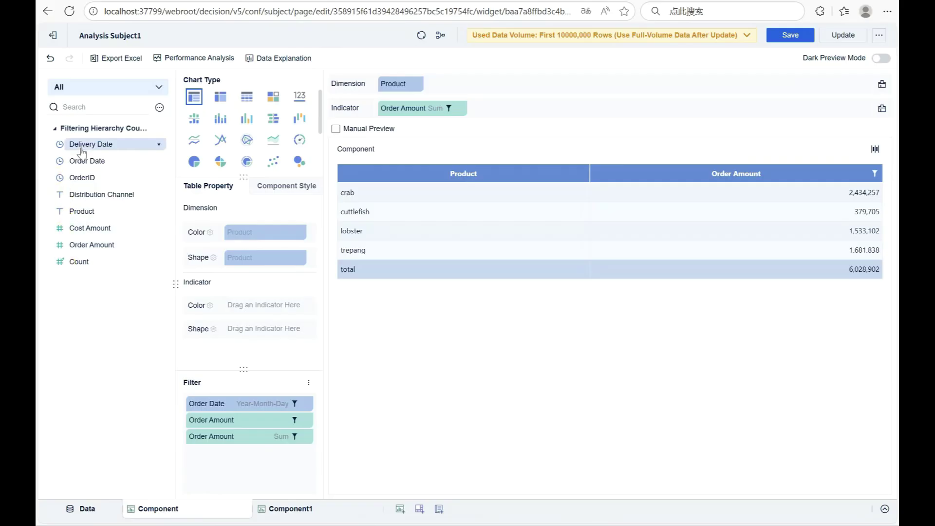
# Step: Inspect the Sum filter condition attached to the Order Amount indicator and close it without changes
pyautogui.moveTo(82, 163); pyautogui.dragTo(127, 165)
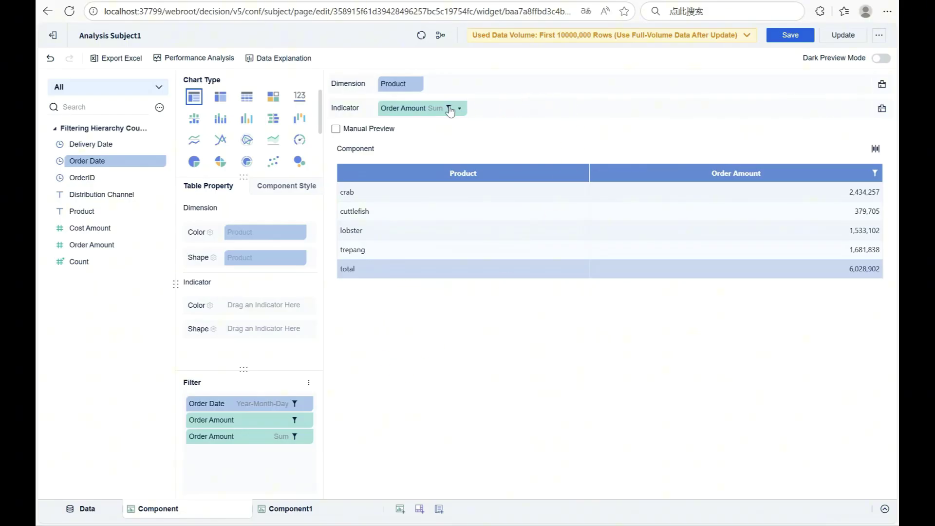
pyautogui.click(449, 109)
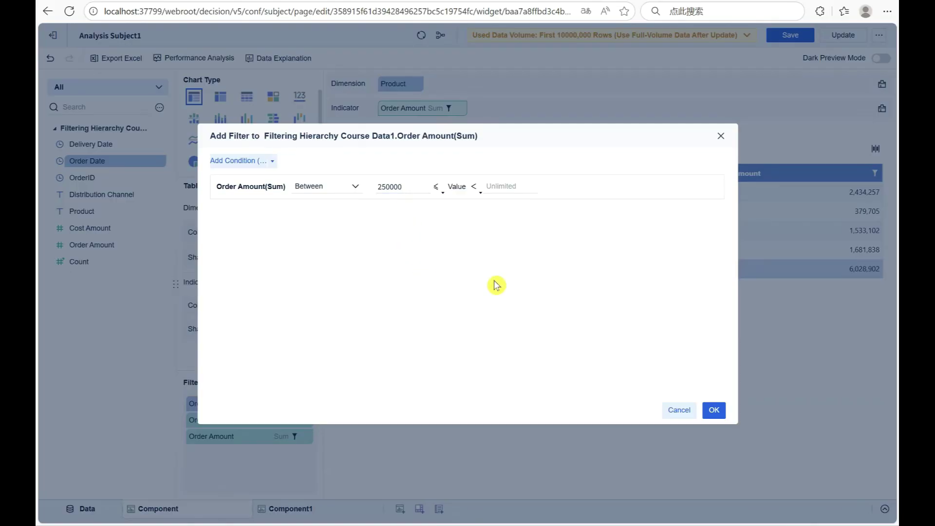
pyautogui.click(721, 137)
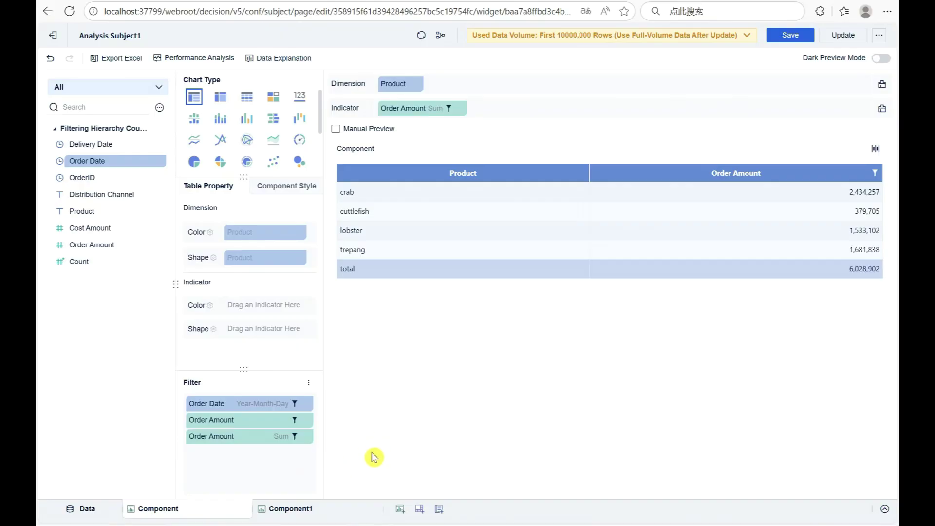
pyautogui.moveTo(306, 413)
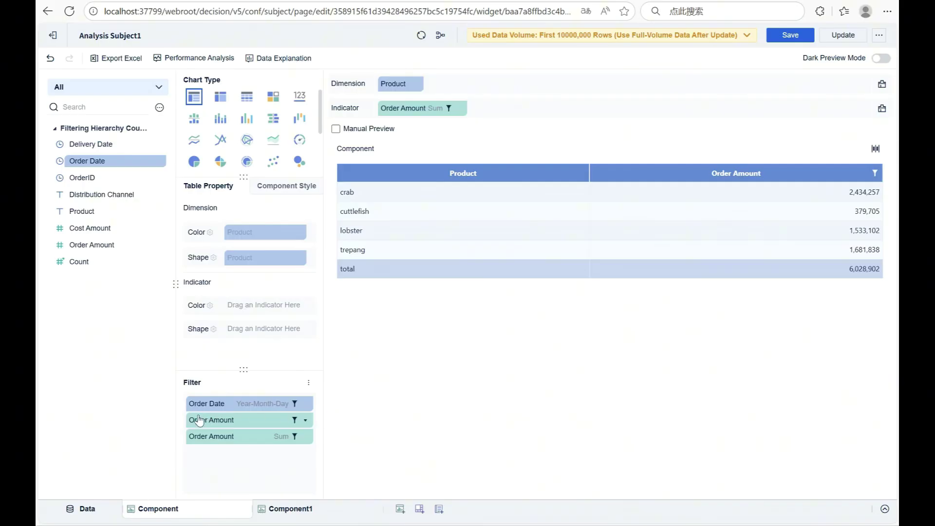